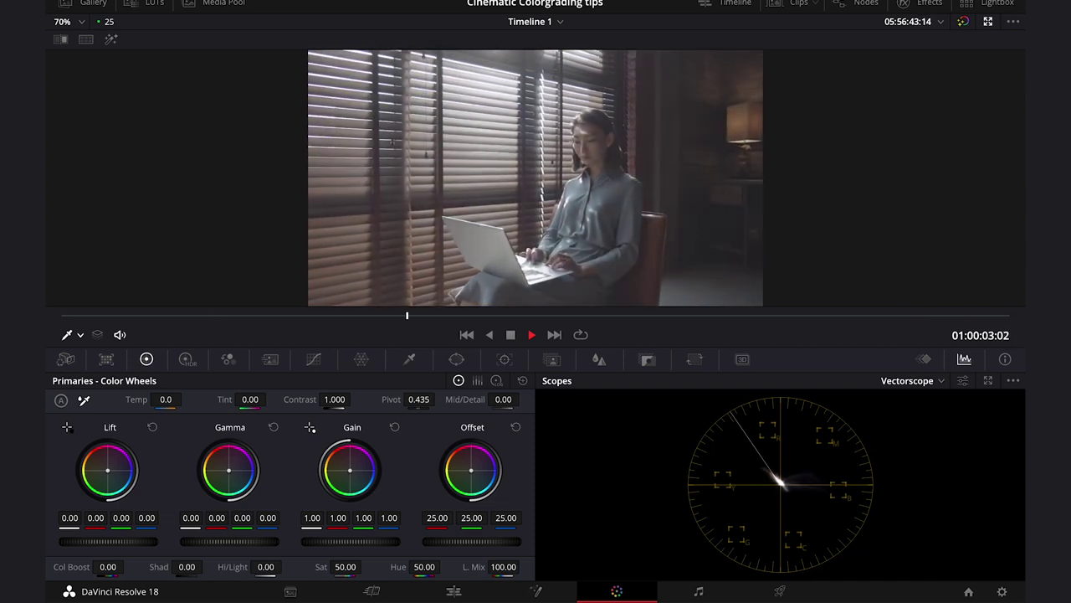
# - Stop playback of the woman-at-window clip on frame 01:00:04:23
pyautogui.press('space')
# - Leave the enlarged viewer and select each node in turn, from Exposure to CST
pyautogui.click(988, 22)
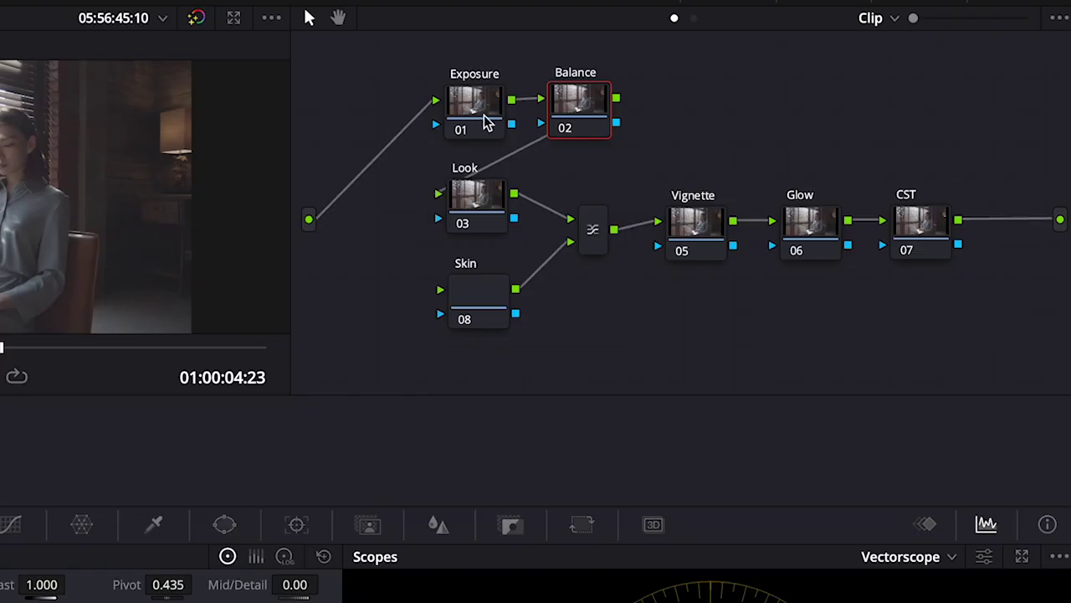
pyautogui.click(487, 122)
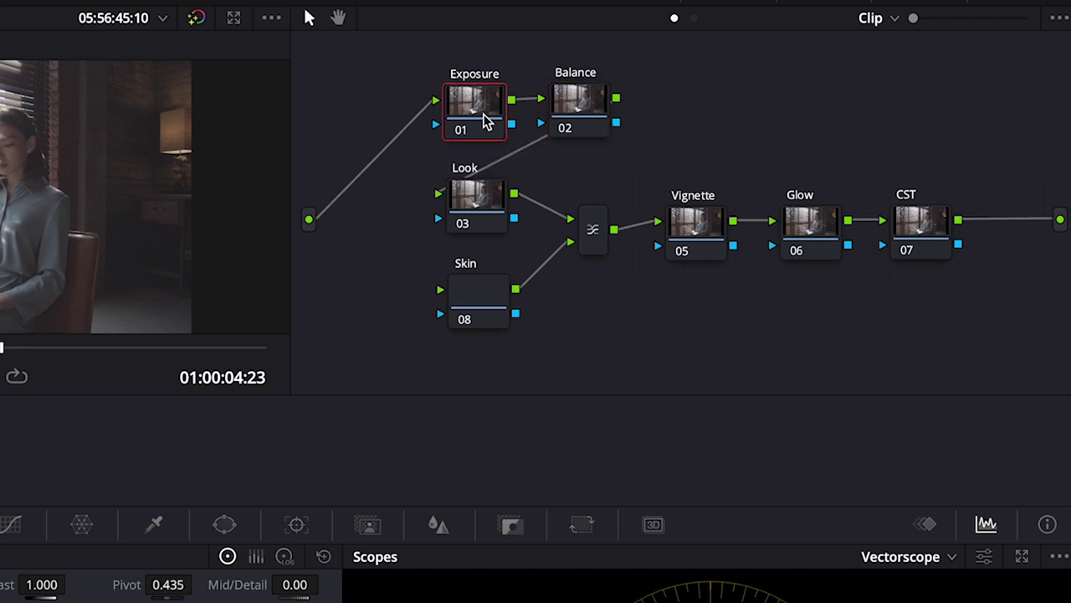
pyautogui.click(576, 115)
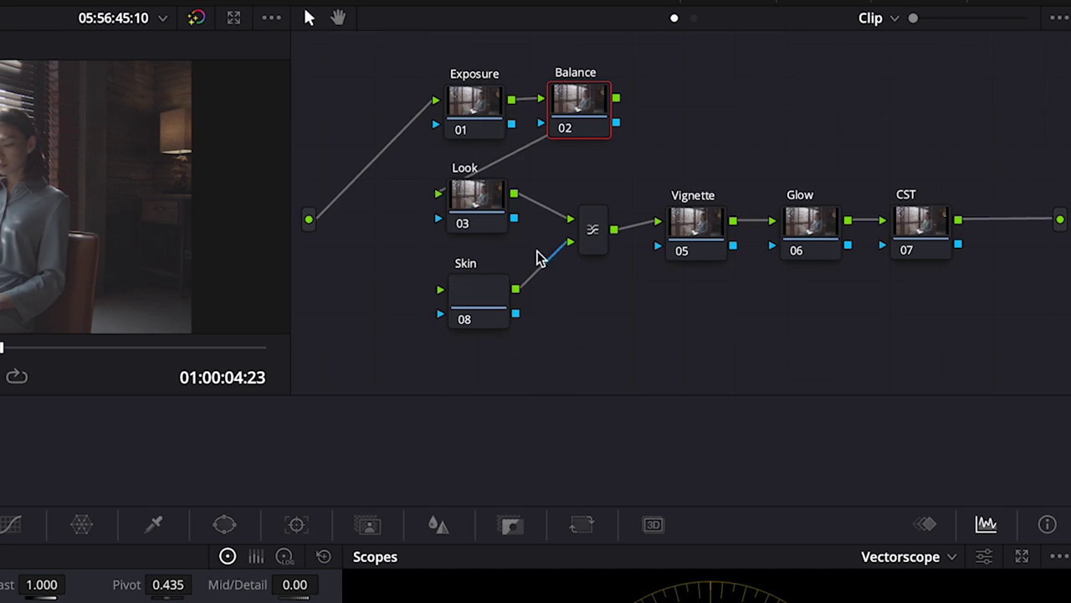
pyautogui.click(478, 205)
pyautogui.click(491, 302)
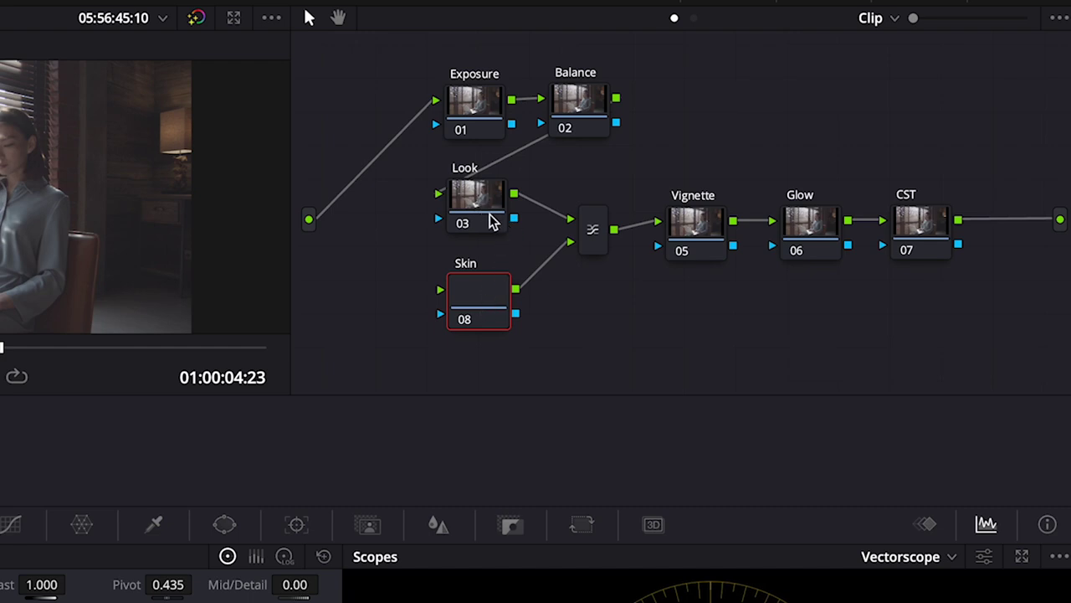
pyautogui.click(691, 230)
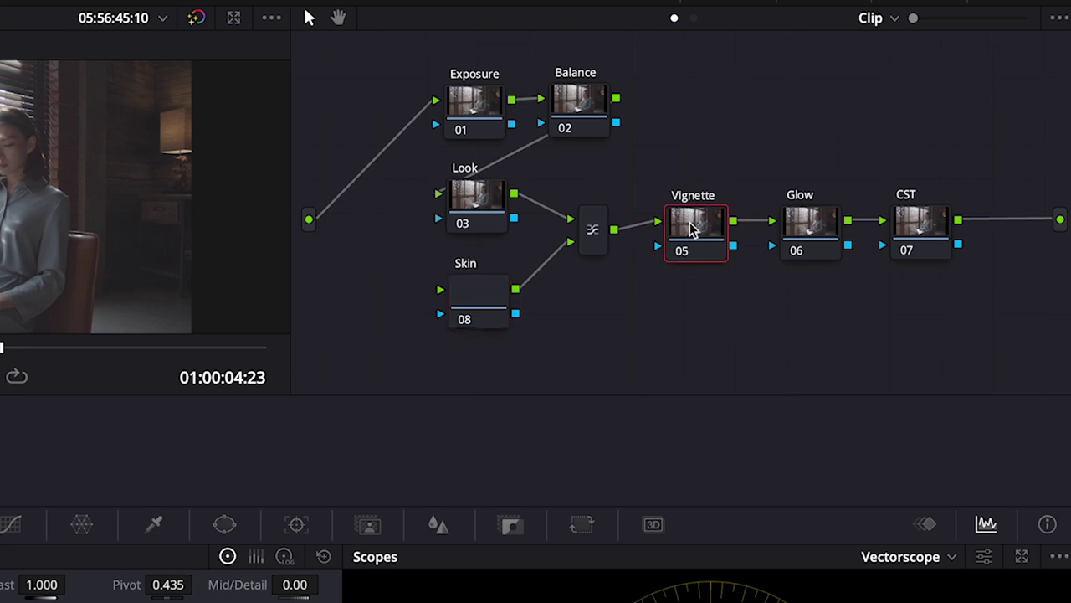
pyautogui.click(804, 234)
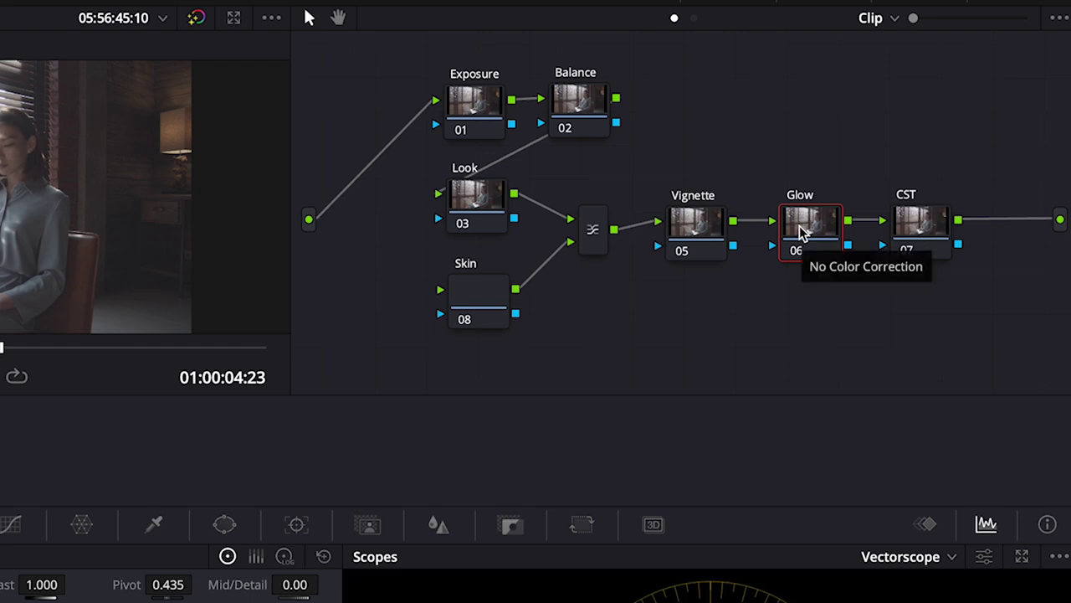
pyautogui.click(924, 226)
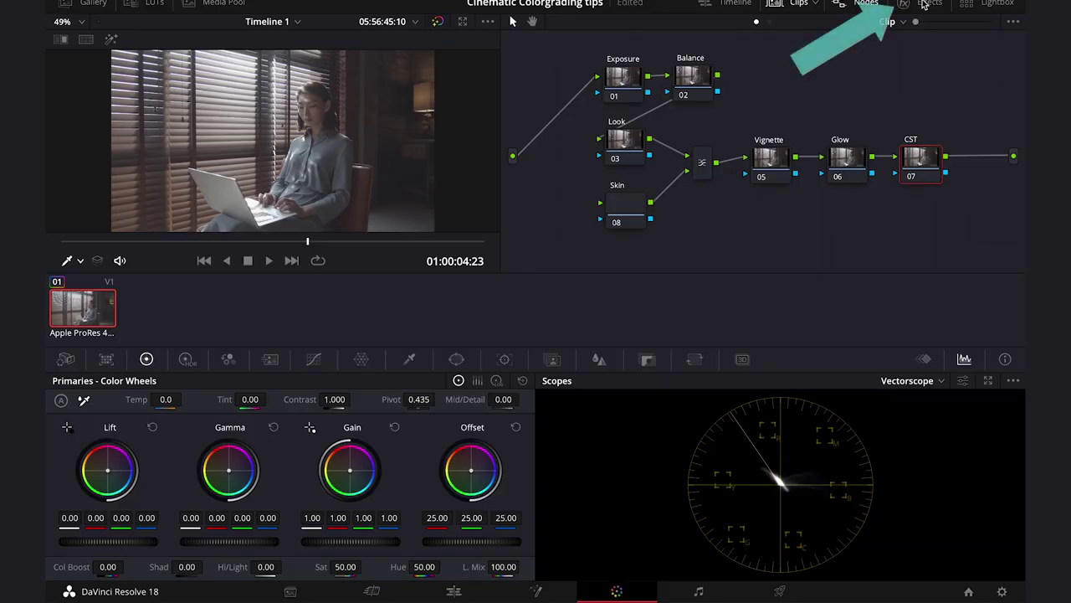
# - Apply Color Space Transform from the Effects library to the CST node
pyautogui.click(924, 5)
pyautogui.click(989, 24)
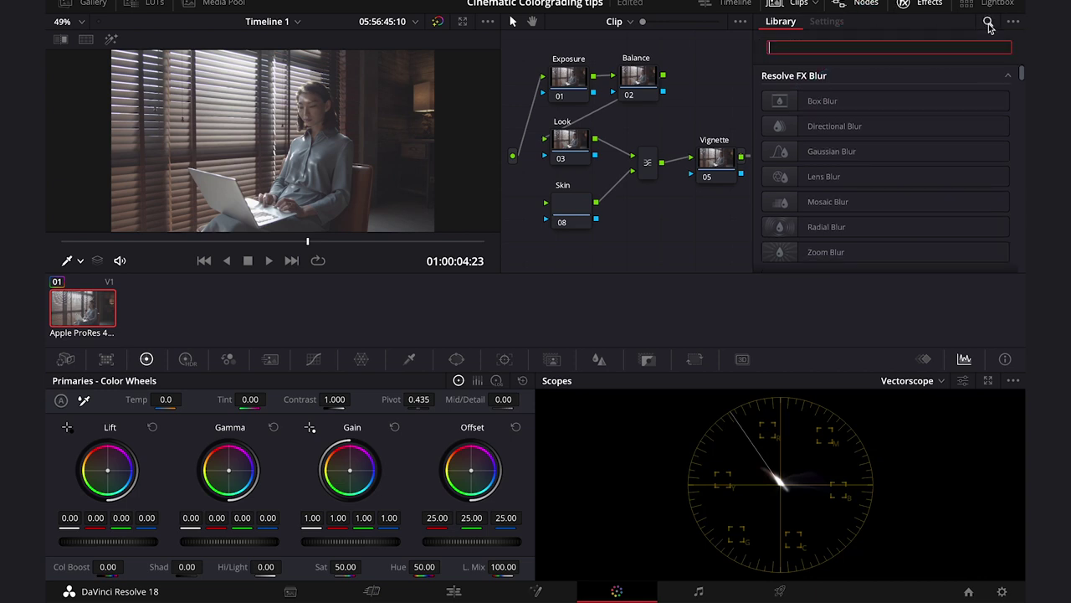
pyautogui.write('color')
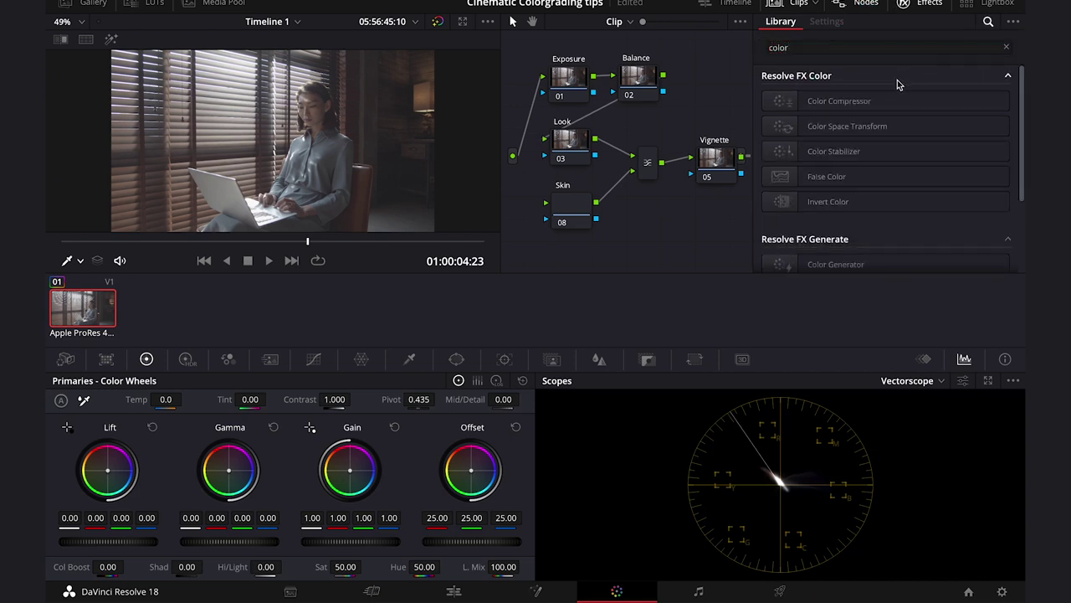
pyautogui.moveTo(858, 126); pyautogui.dragTo(737, 162)
# - Set the CST input colour space and gamma to Blackmagic Design Pocket 4K Film Gen 4
pyautogui.click(885, 107)
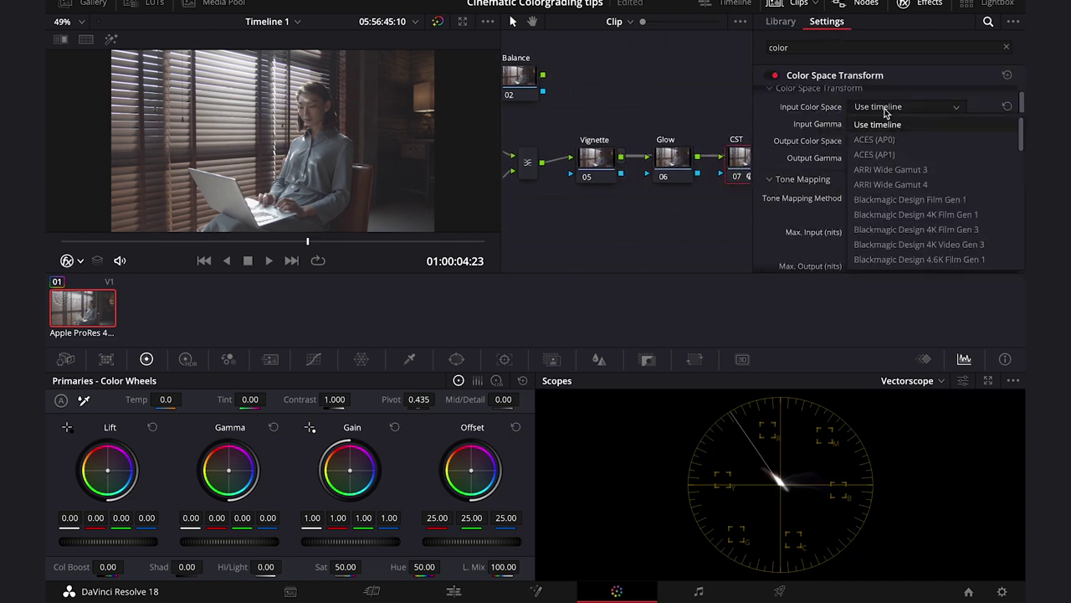
pyautogui.scroll(-4, 904, 200)
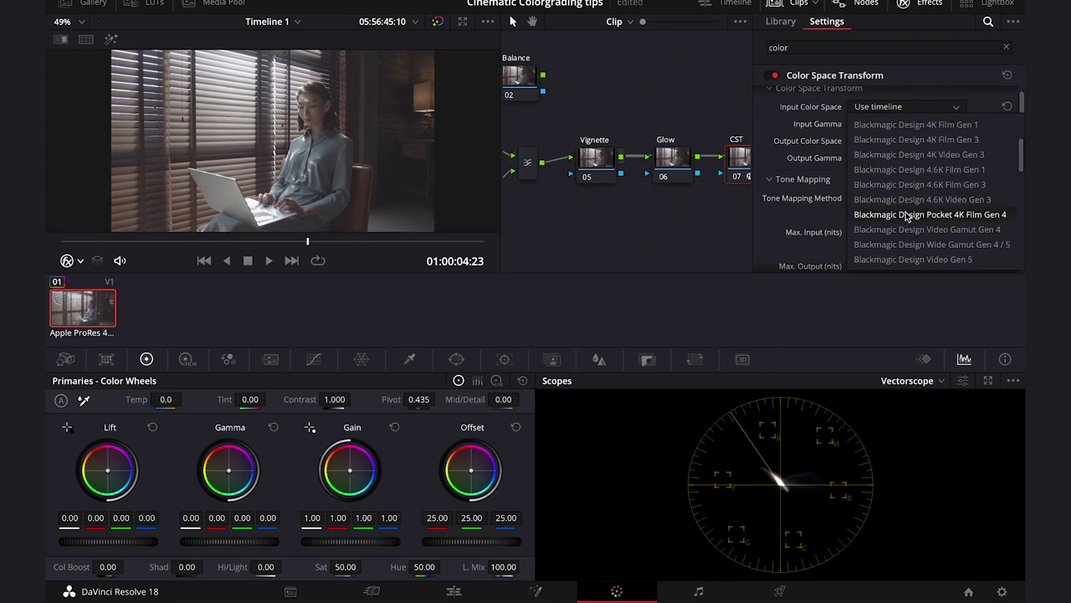
pyautogui.click(914, 214)
pyautogui.click(909, 125)
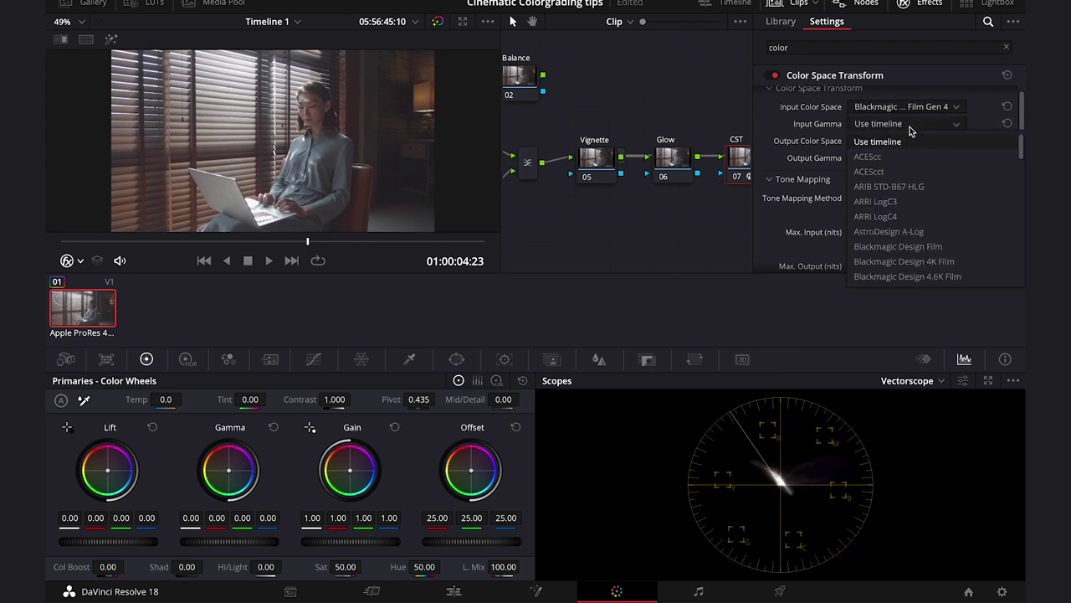
pyautogui.scroll(-2, 918, 212)
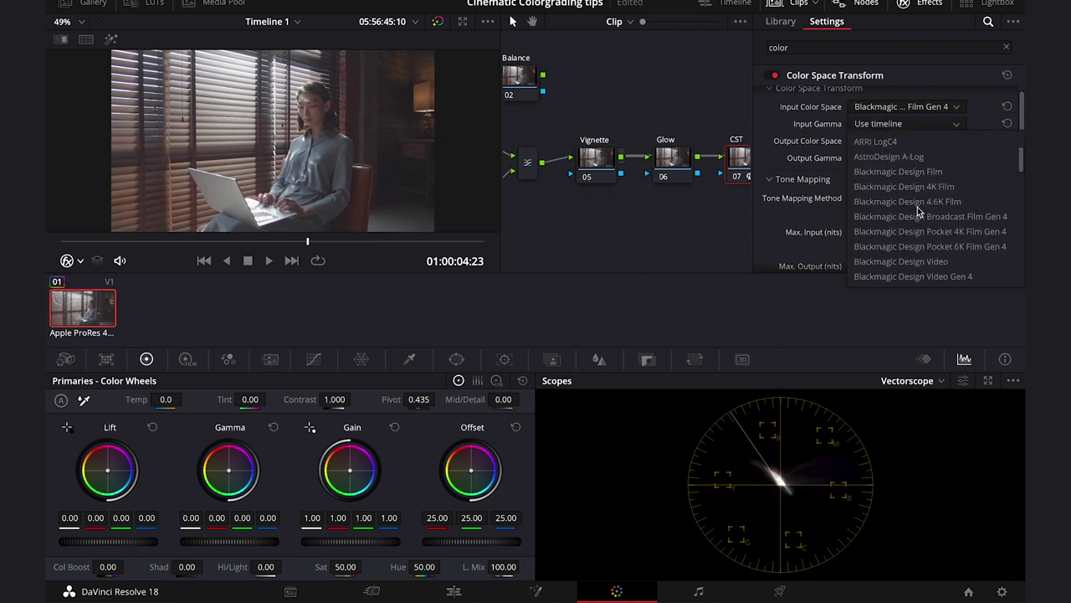
pyautogui.click(921, 231)
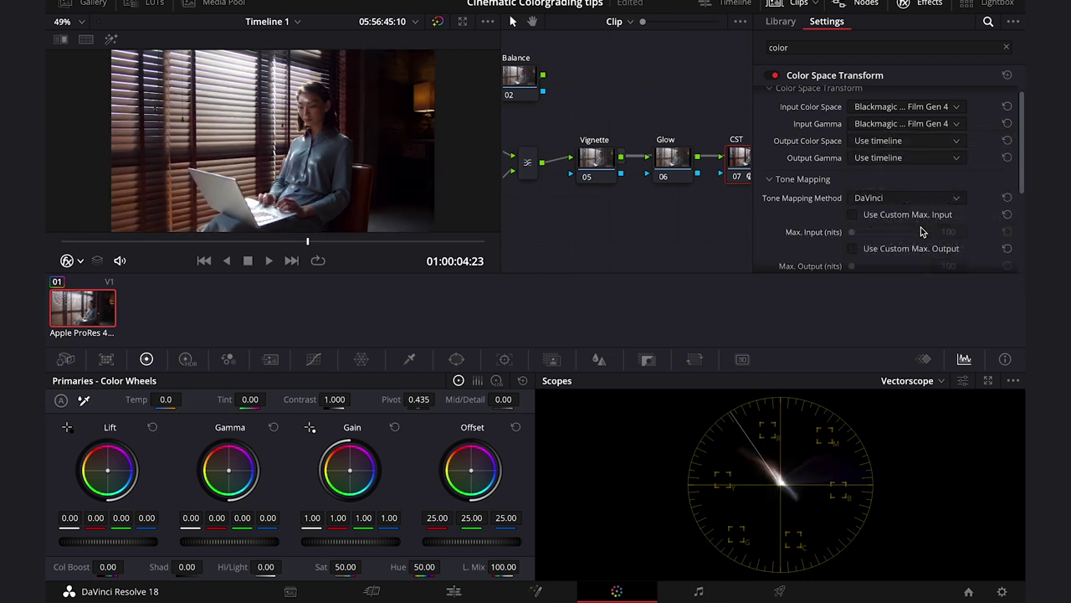
pyautogui.click(904, 7)
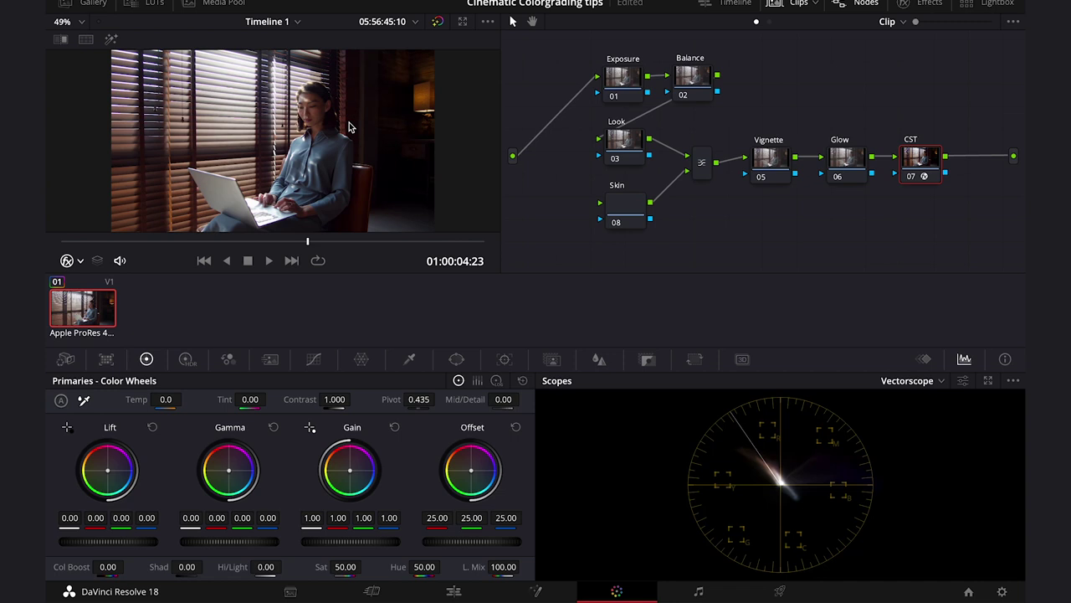
# - Change the Scopes panel from Vectorscope to Waveform
pyautogui.click(900, 384)
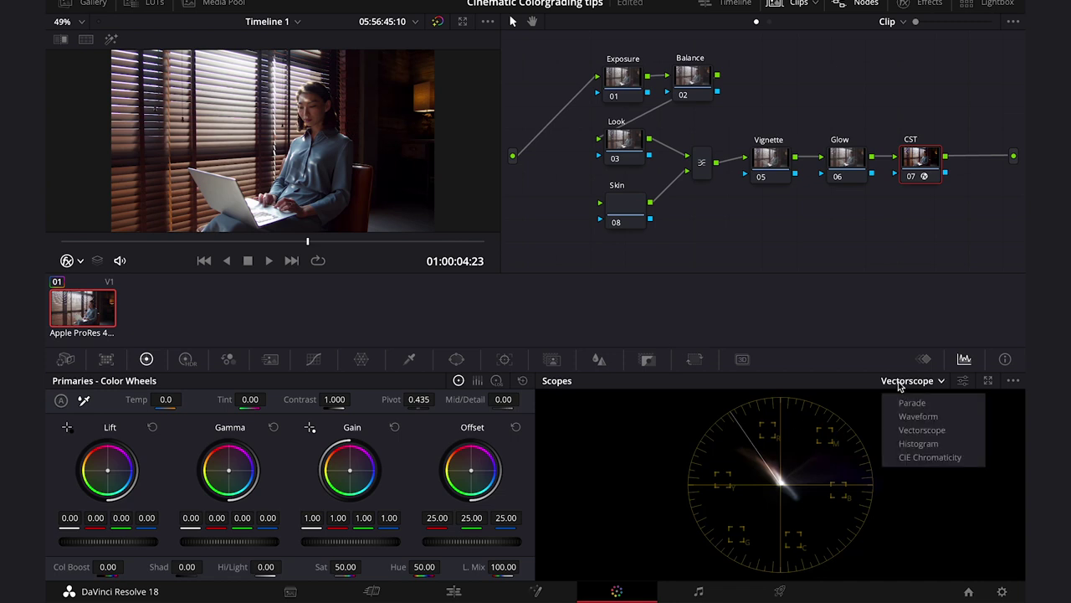
pyautogui.click(919, 416)
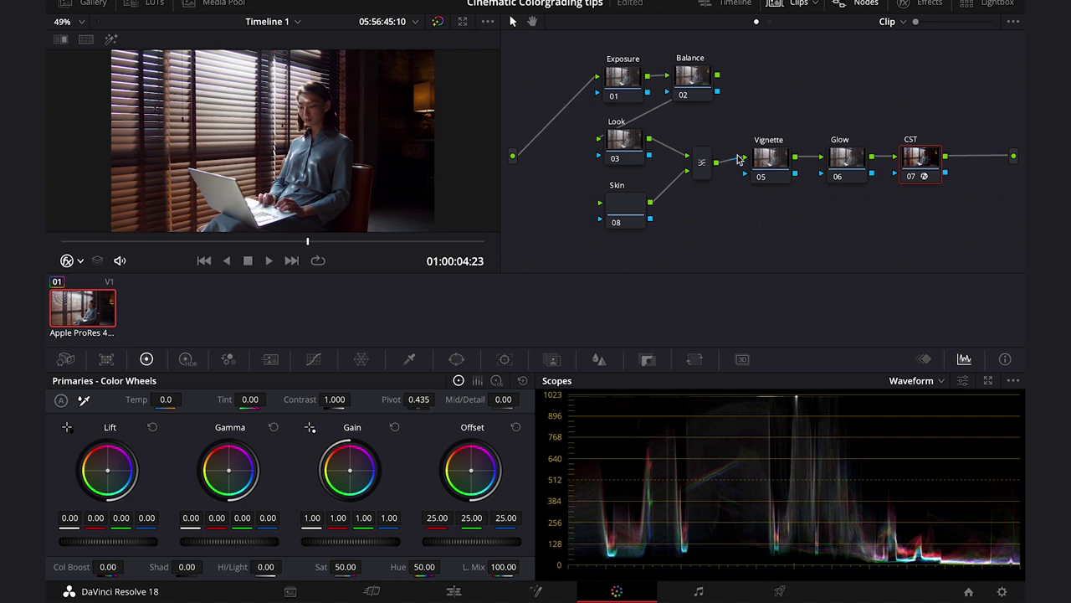
# - On node 01 Exposure, set Lift to 0.02 and Contrast to 1.032
pyautogui.click(617, 92)
pyautogui.moveTo(108, 542); pyautogui.dragTo(116, 542)
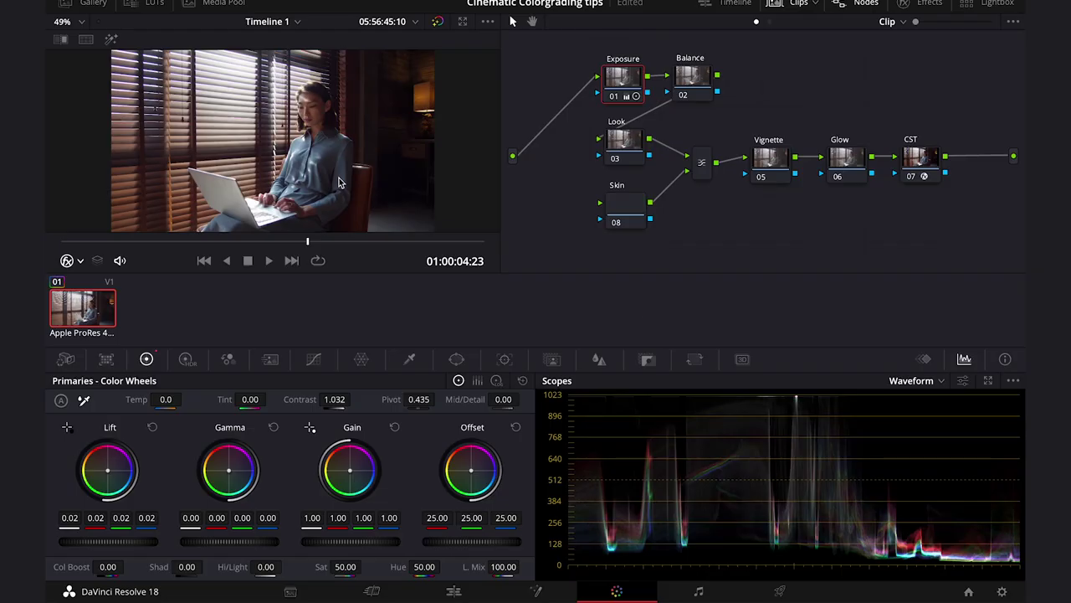
# - Return scopes to Vectorscope and set Balance node Offset to 24.15, 24.88, 25.28
pyautogui.click(919, 381)
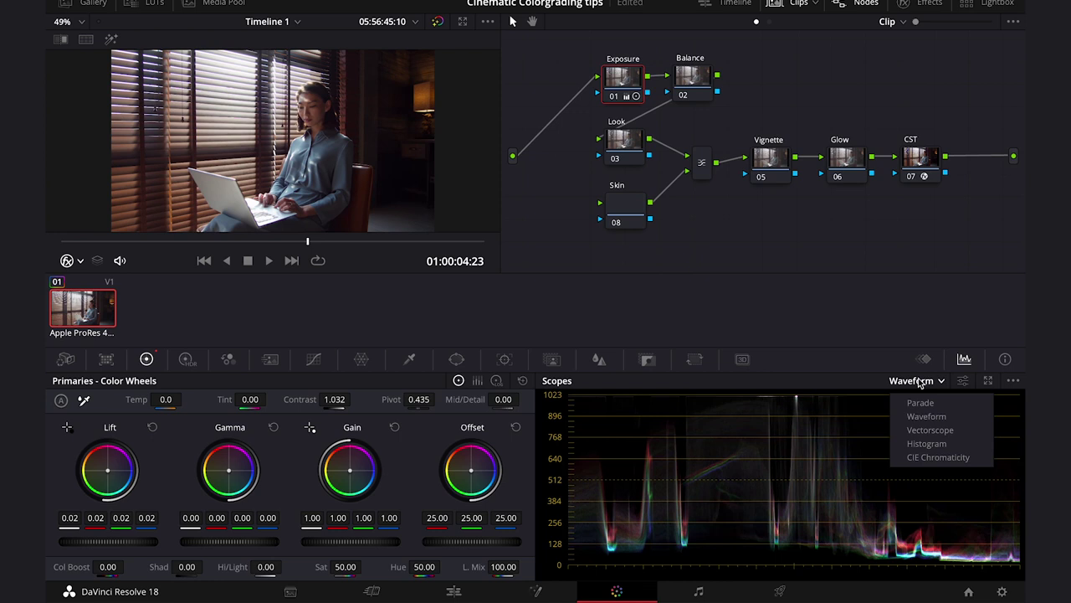
pyautogui.click(921, 434)
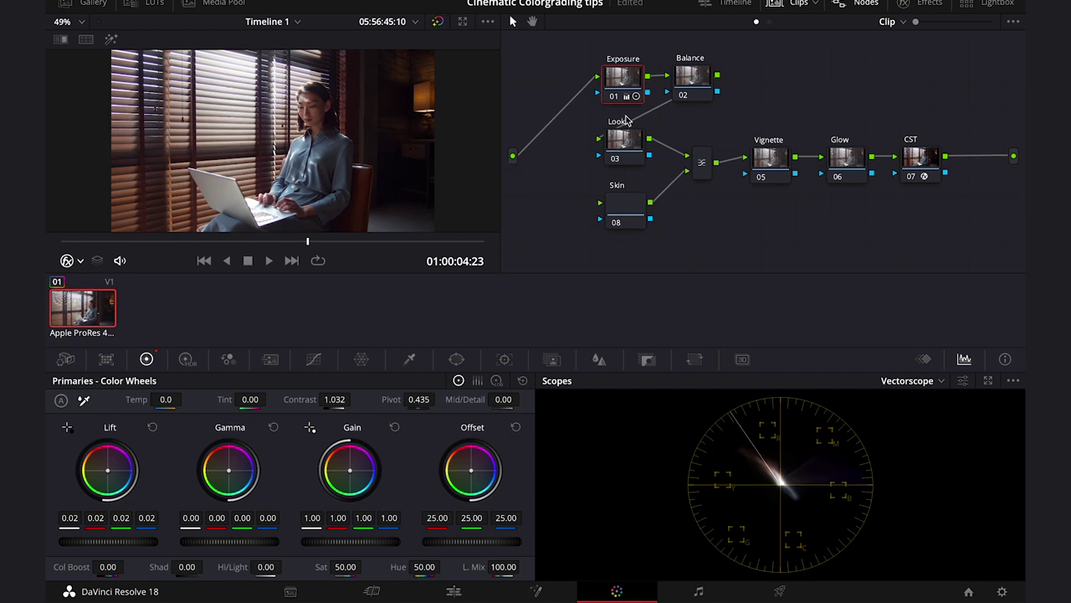
pyautogui.click(693, 80)
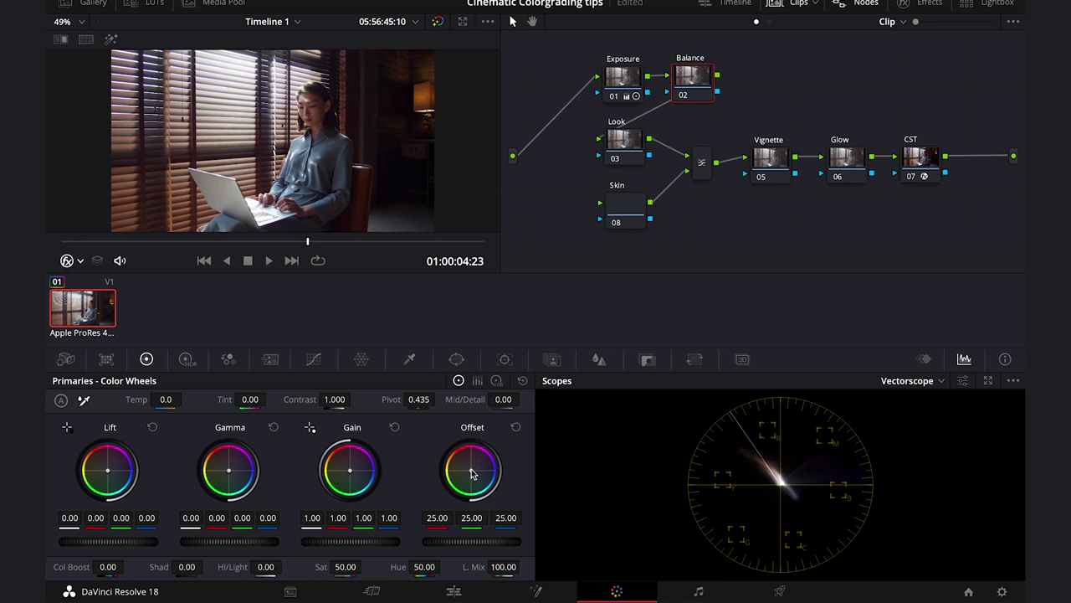
pyautogui.moveTo(475, 466); pyautogui.dragTo(481, 470)
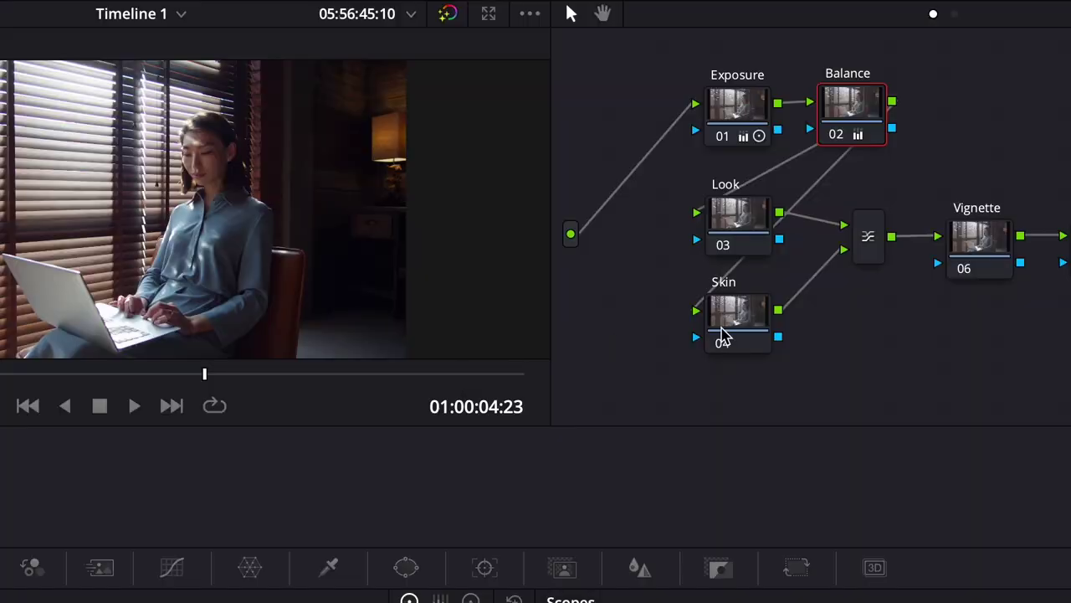
# - Sample the woman's skin with the HSL qualifier on the Skin node and preview the matte
pyautogui.click(619, 211)
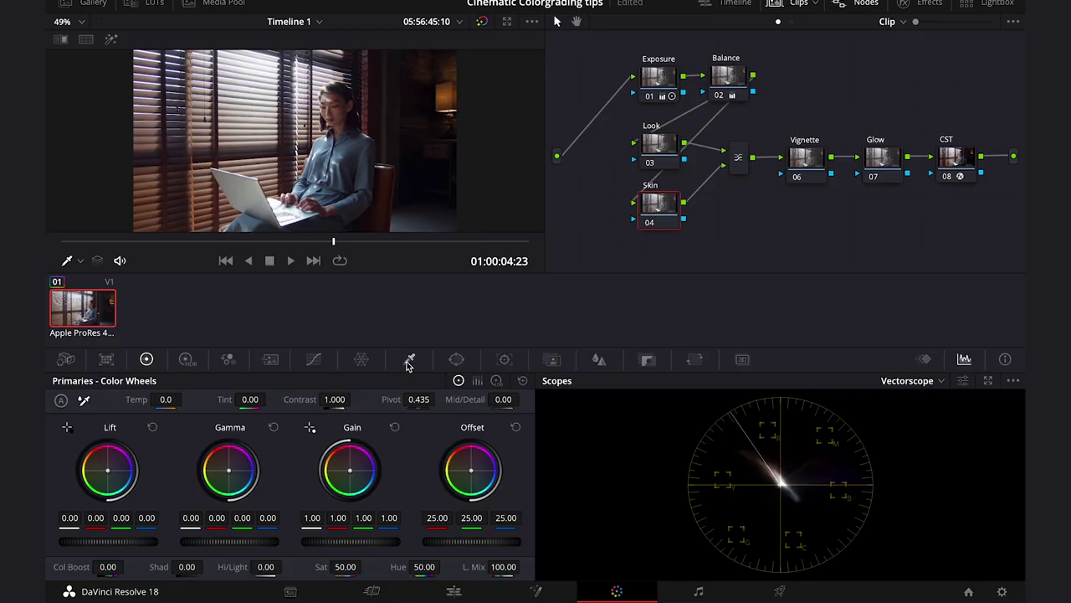
pyautogui.click(329, 567)
pyautogui.click(341, 108)
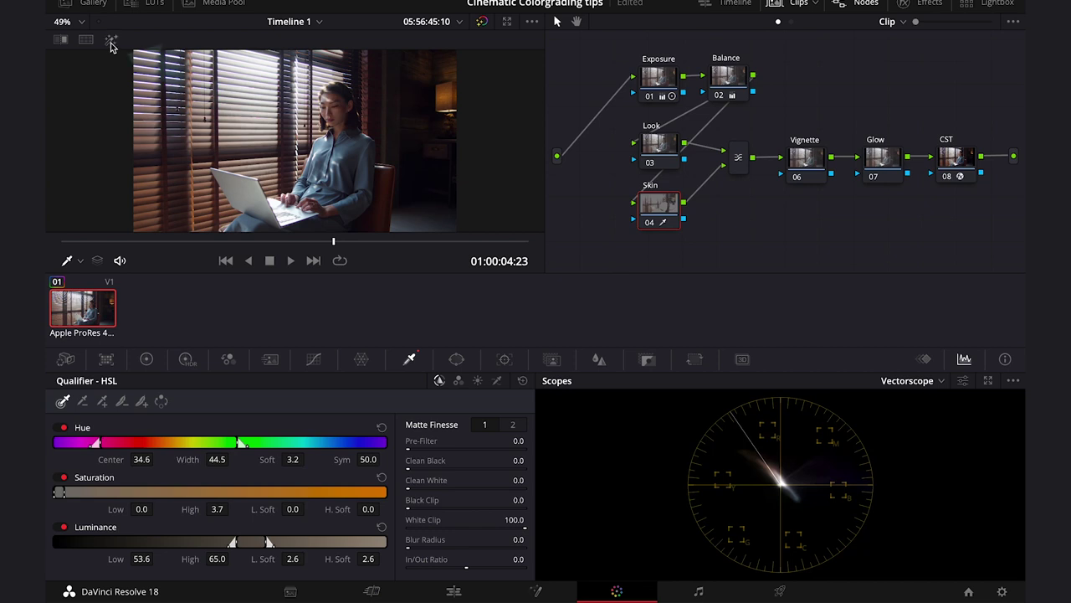
pyautogui.hotkey('shift', 'h')
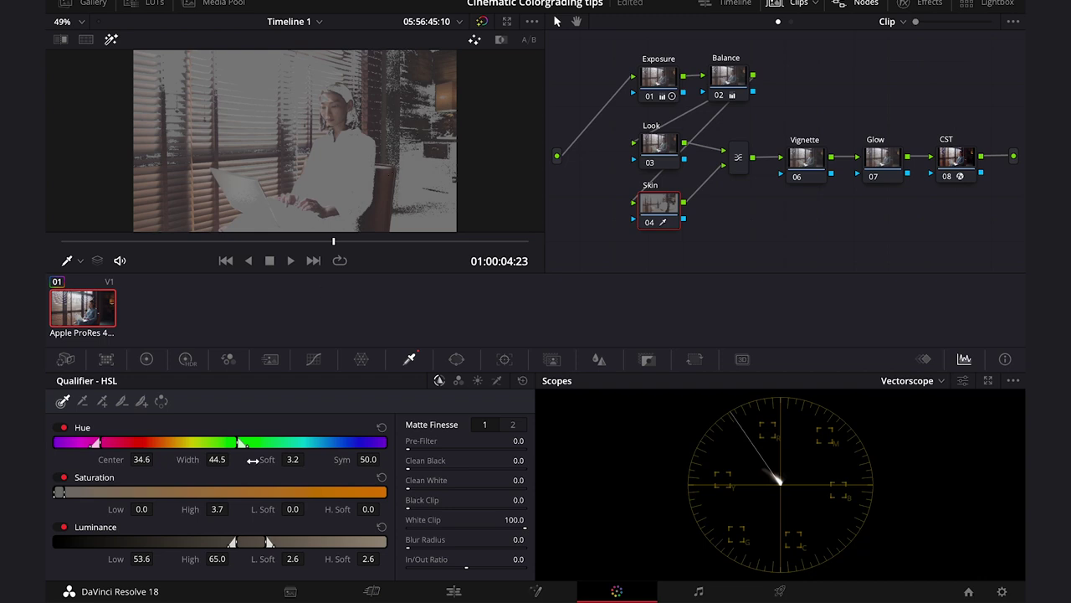
# - Refine the skin key: hue width 12.0, luminance low 57.3, blur, denoise 32.1, highlight off
pyautogui.moveTo(239, 444); pyautogui.dragTo(183, 435)
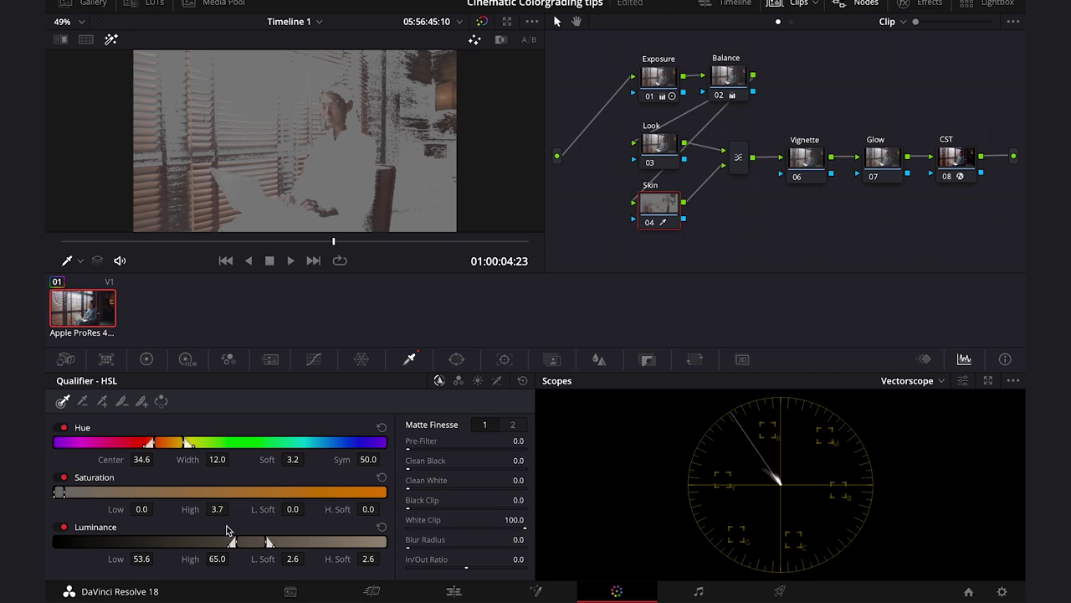
pyautogui.moveTo(233, 541); pyautogui.dragTo(248, 541)
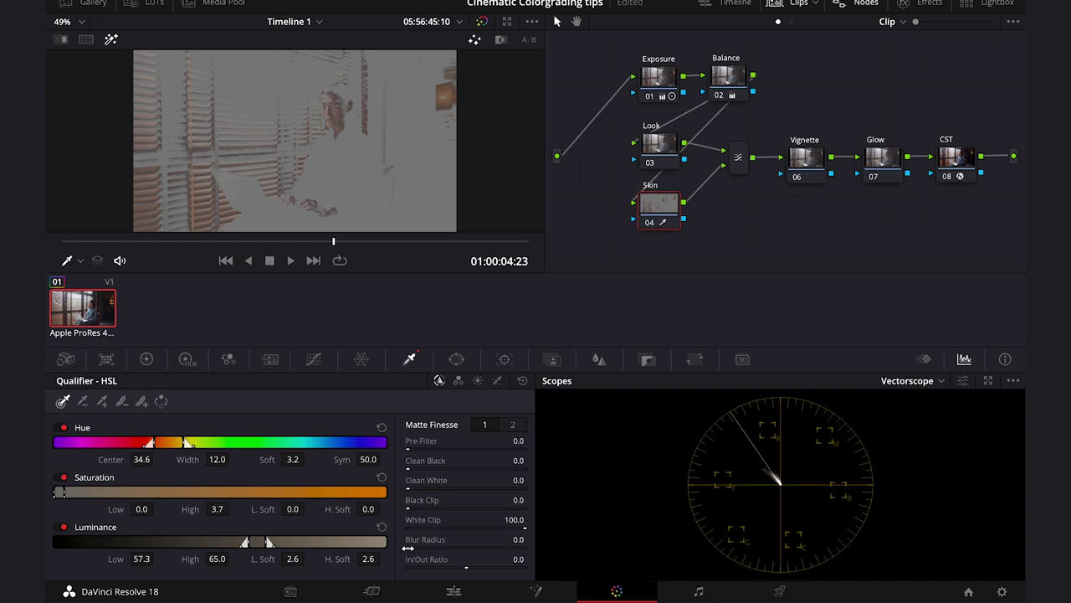
pyautogui.moveTo(407, 547)
pyautogui.mouseDown()
pyautogui.moveTo(456, 549)
pyautogui.moveTo(410, 552)
pyautogui.mouseUp()
pyautogui.click(512, 424)
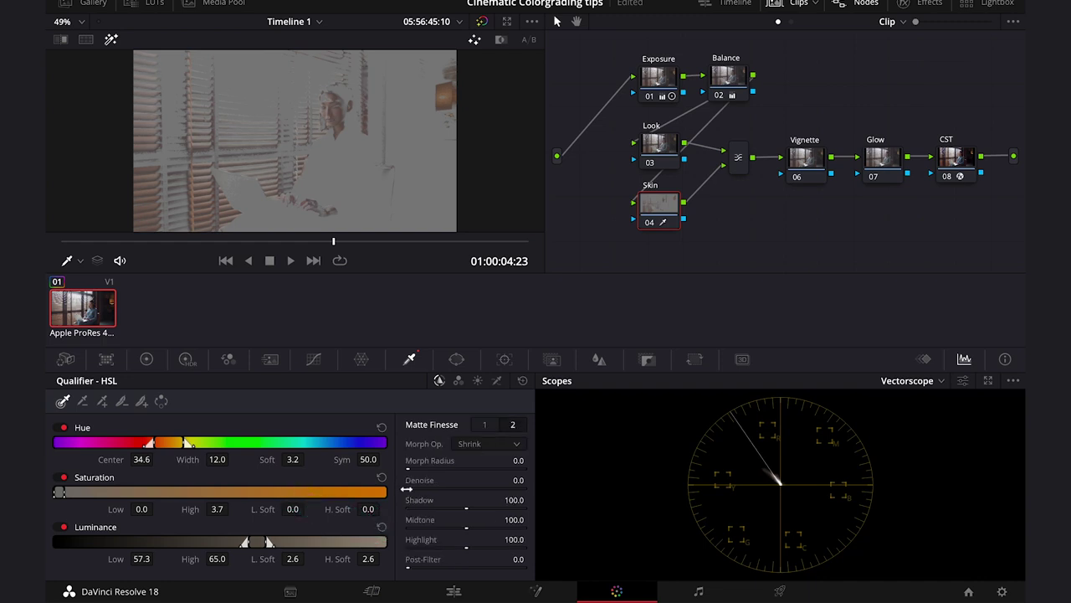
pyautogui.moveTo(407, 489); pyautogui.dragTo(445, 488)
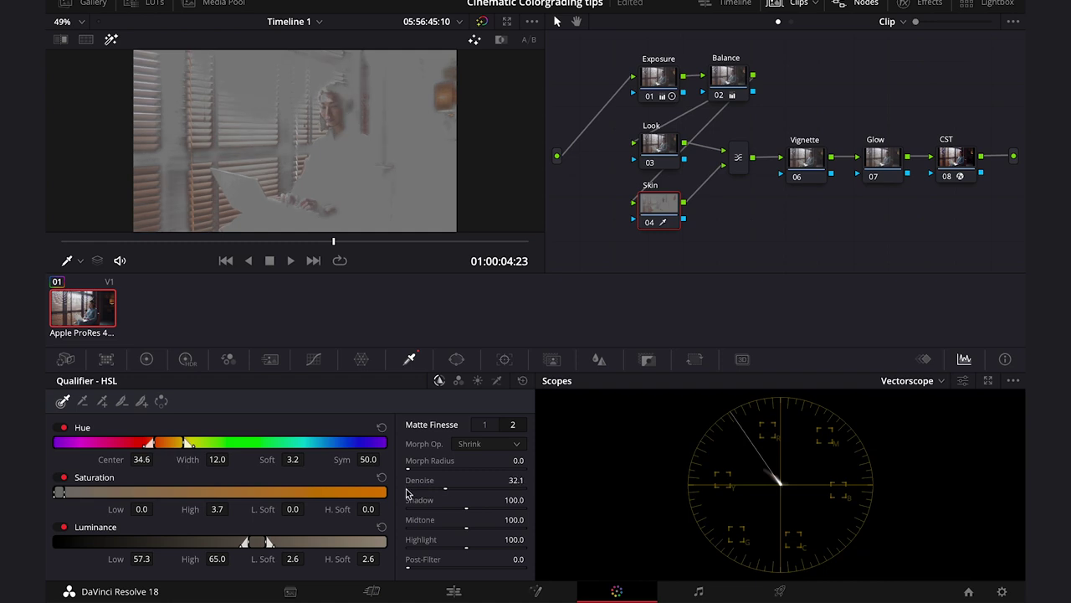
pyautogui.moveTo(334, 241)
pyautogui.mouseDown()
pyautogui.moveTo(98, 240)
pyautogui.moveTo(268, 242)
pyautogui.moveTo(387, 269)
pyautogui.moveTo(452, 270)
pyautogui.moveTo(333, 258)
pyautogui.mouseUp()
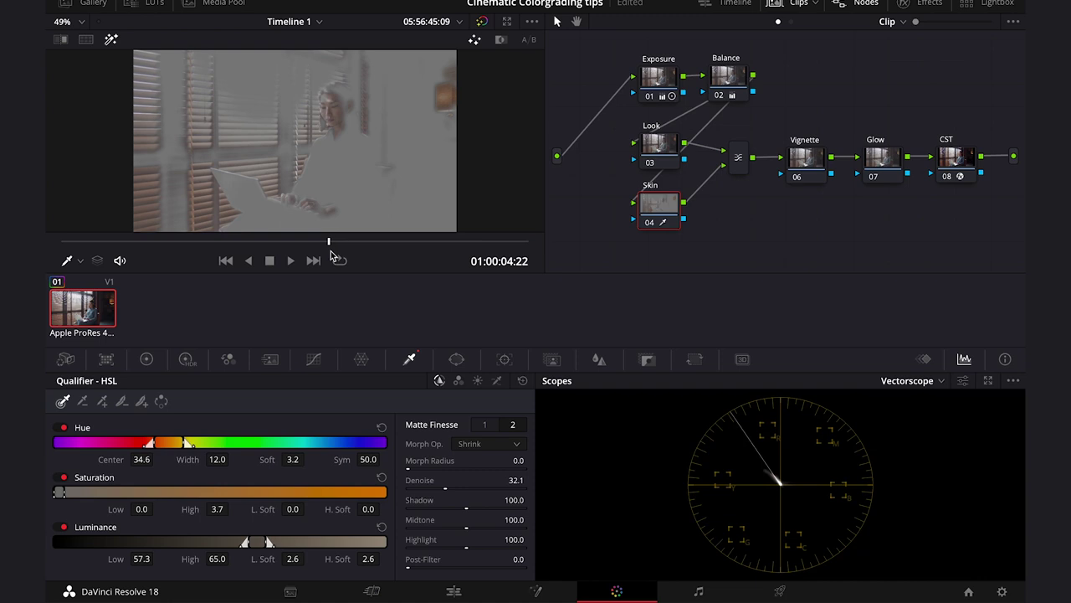
pyautogui.click(110, 40)
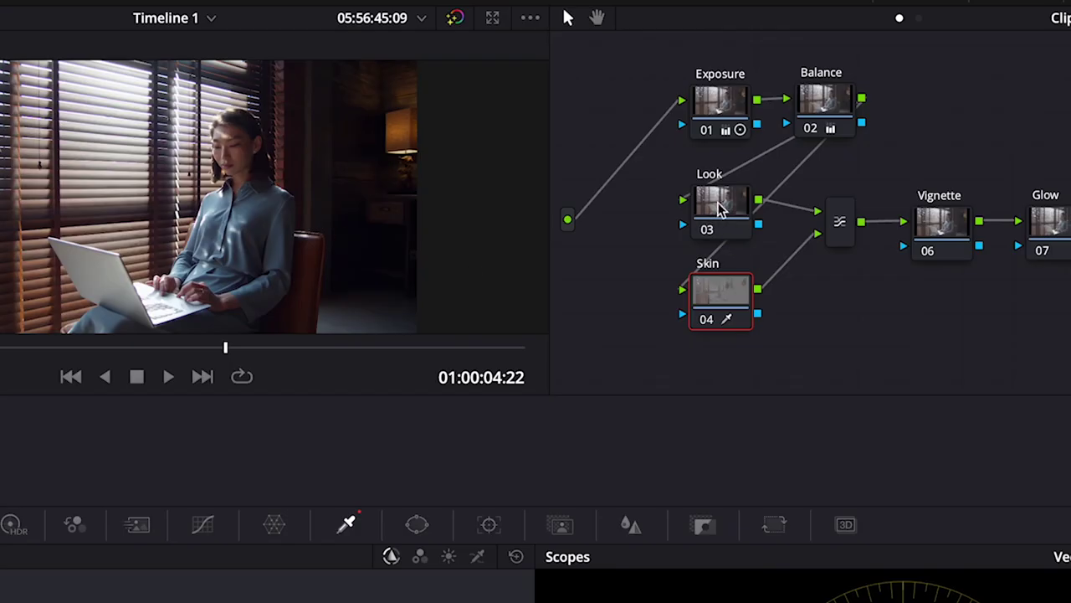
# - Shift the Look node's Lift and Gamma toward teal, then disable the Skin node
pyautogui.click(663, 149)
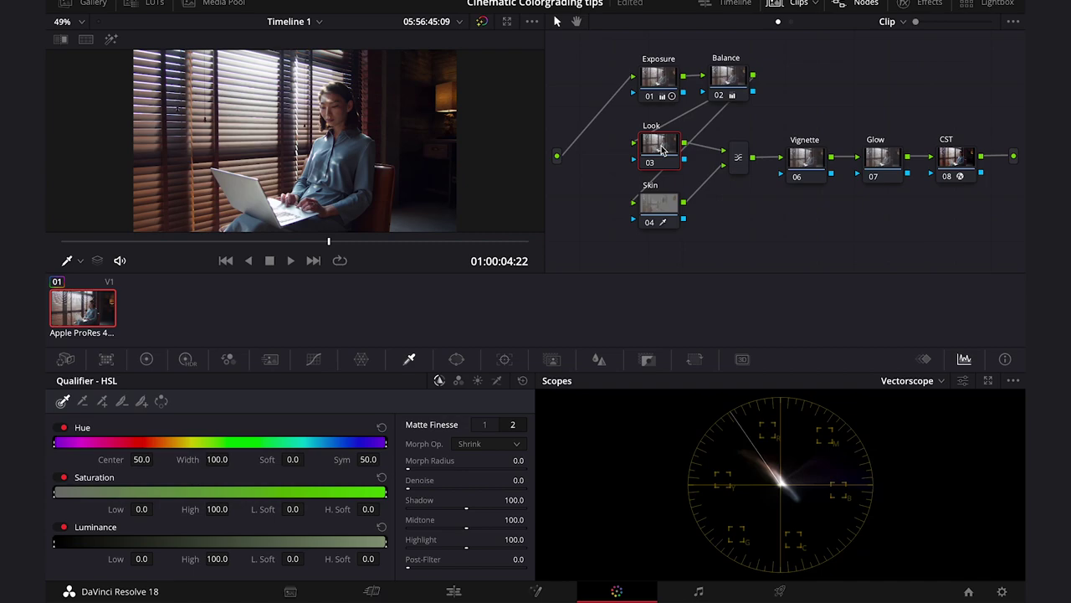
pyautogui.click(147, 359)
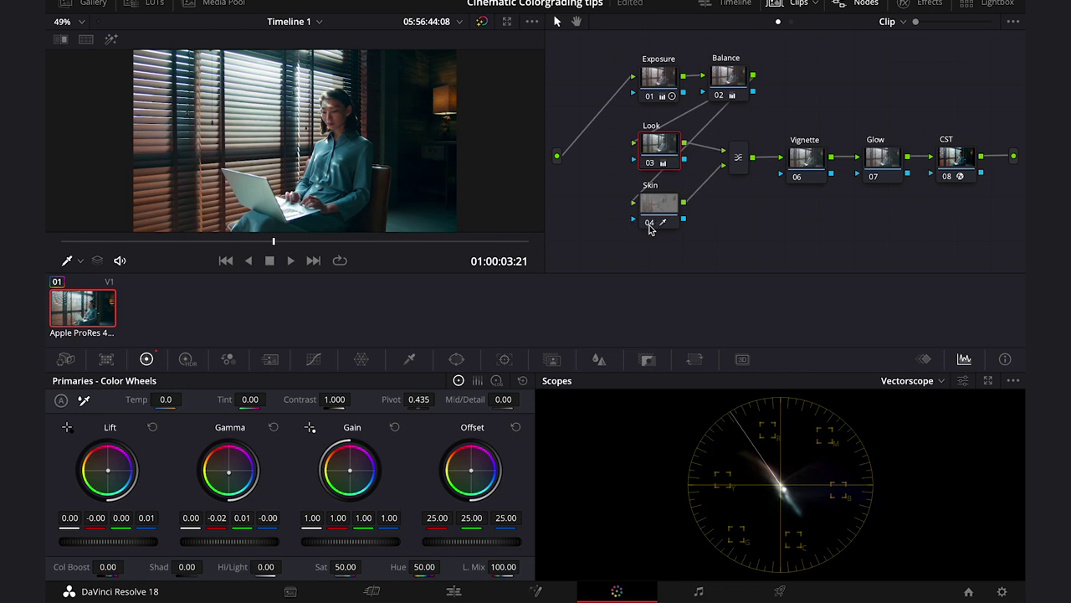
pyautogui.click(649, 223)
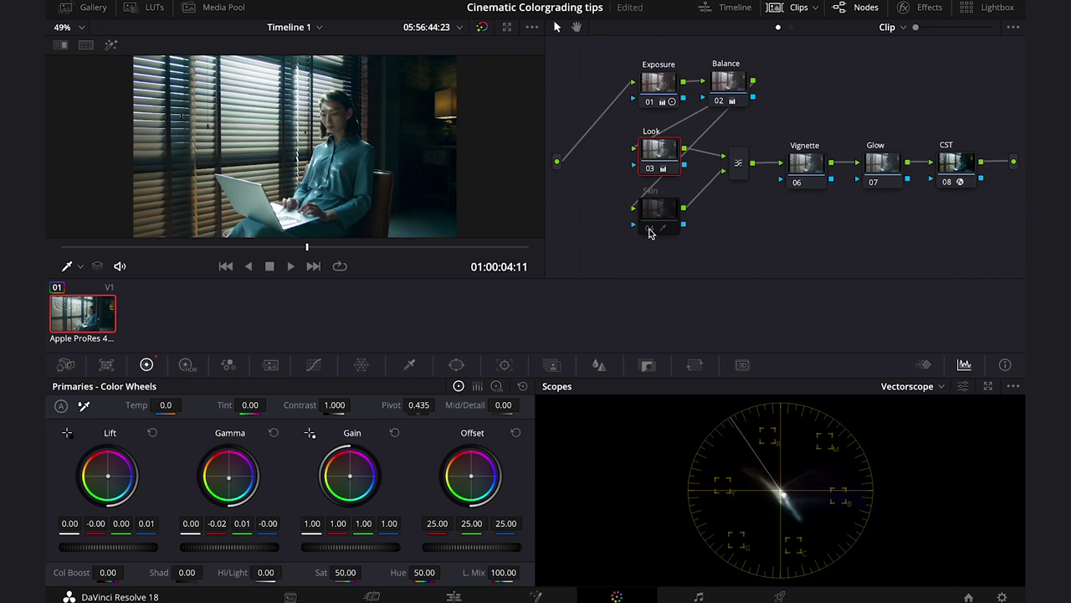
# - Add a soft oval Circle window around the woman on the Vignette node and lower Gamma to -0.04
pyautogui.click(658, 211)
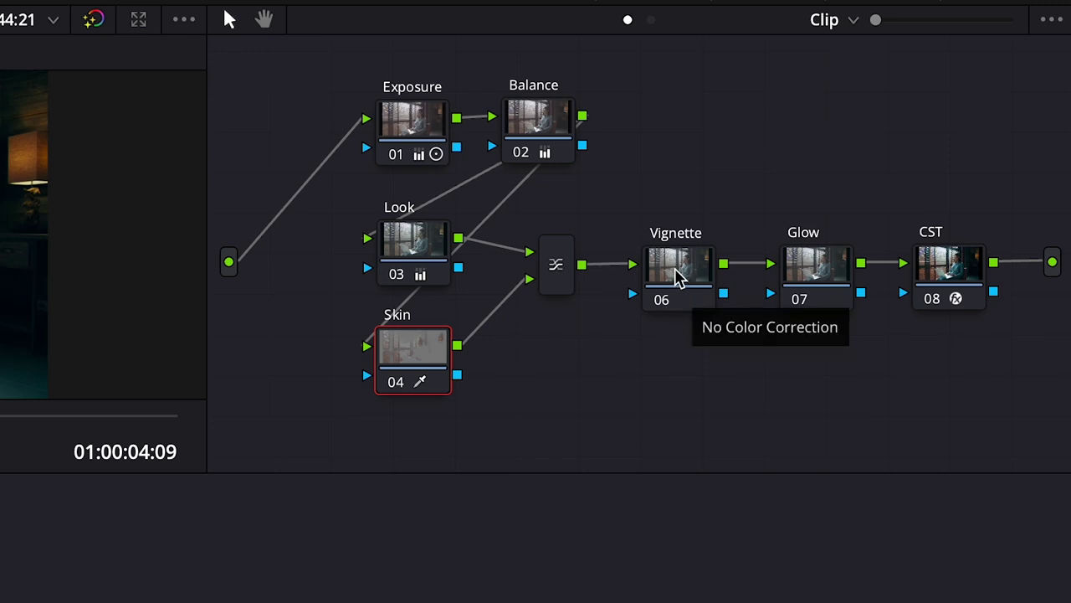
pyautogui.click(678, 277)
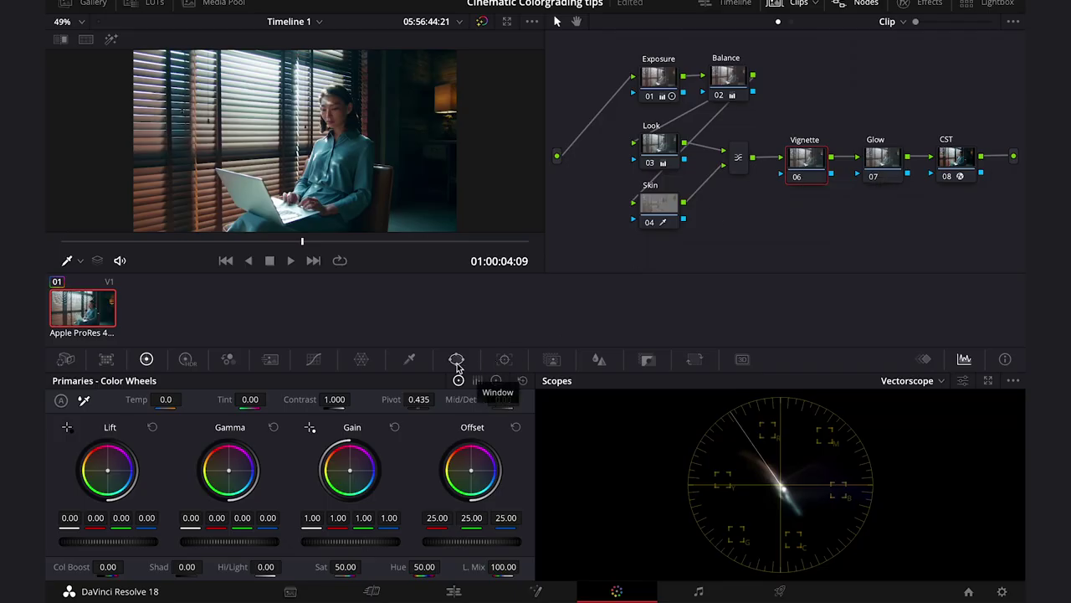
pyautogui.click(456, 362)
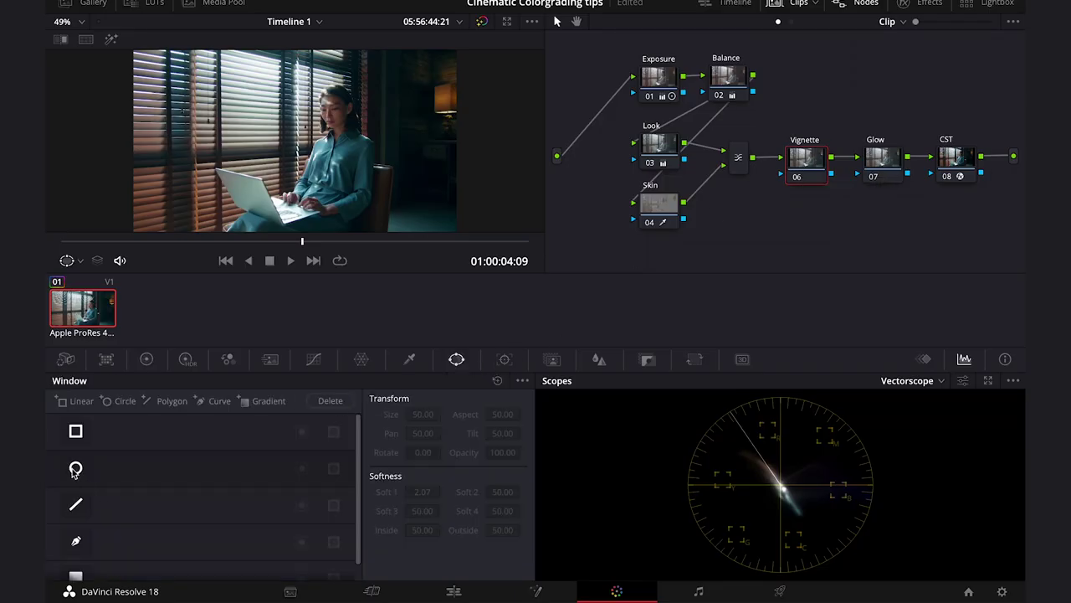
pyautogui.click(76, 469)
pyautogui.moveTo(350, 143); pyautogui.dragTo(461, 141)
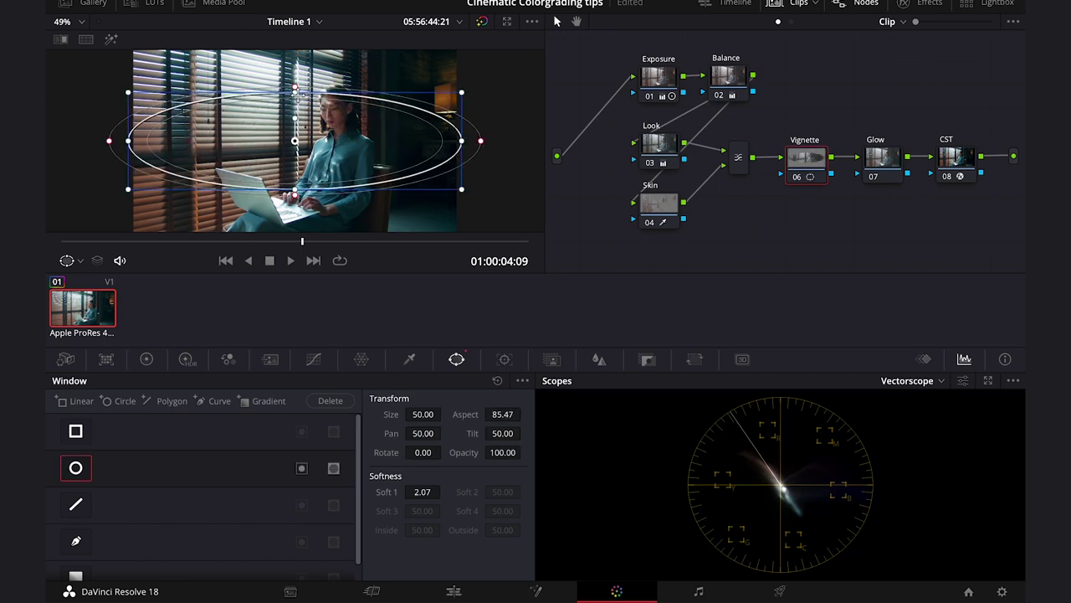
pyautogui.moveTo(295, 89); pyautogui.dragTo(296, 57)
pyautogui.moveTo(463, 140); pyautogui.dragTo(508, 152)
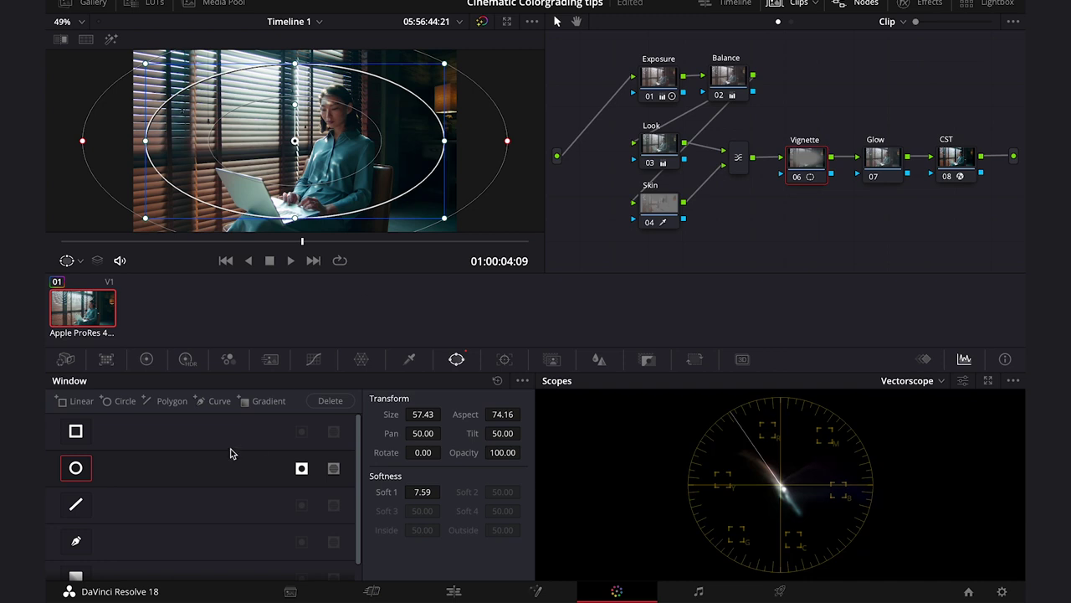
pyautogui.click(147, 359)
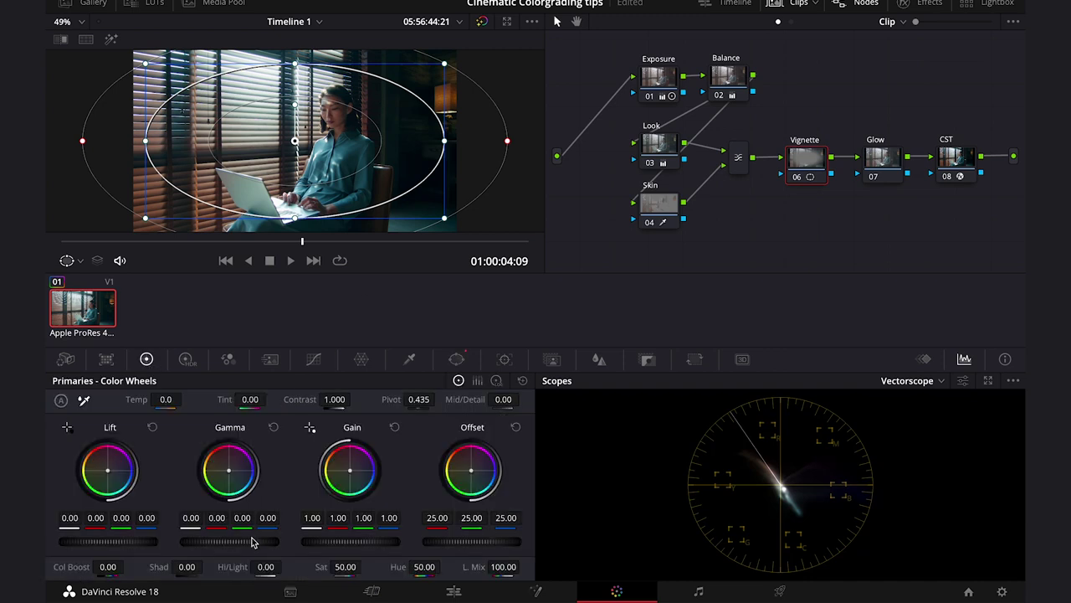
pyautogui.moveTo(255, 543); pyautogui.dragTo(201, 542)
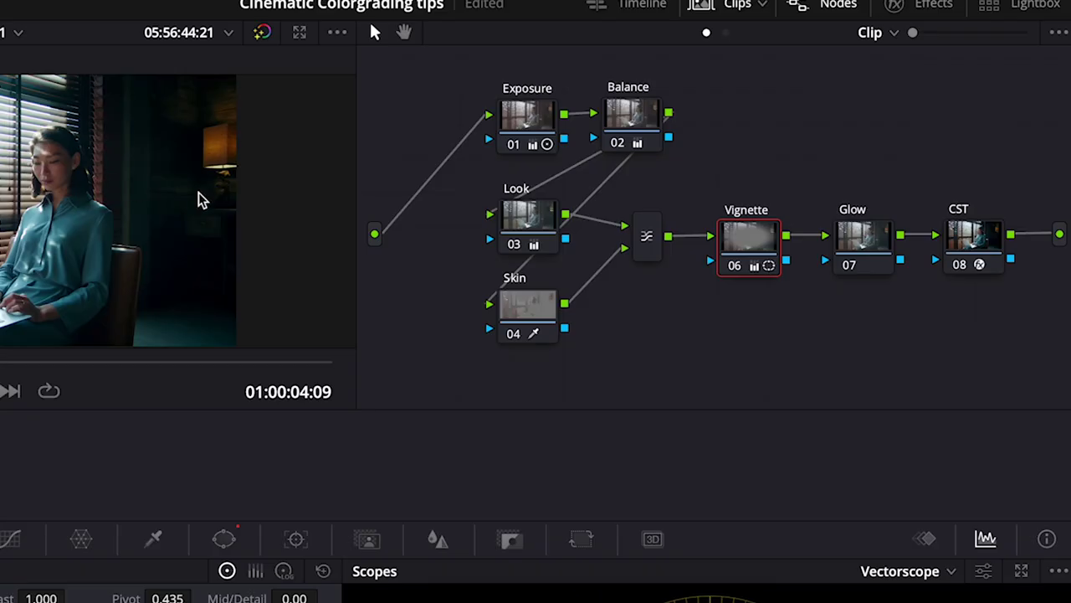
# - Apply the Glow effect from the Effects library to node 07 Glow
pyautogui.click(862, 237)
pyautogui.click(920, 6)
pyautogui.click(1020, 34)
pyautogui.write('glo')
pyautogui.moveTo(763, 152); pyautogui.dragTo(629, 184)
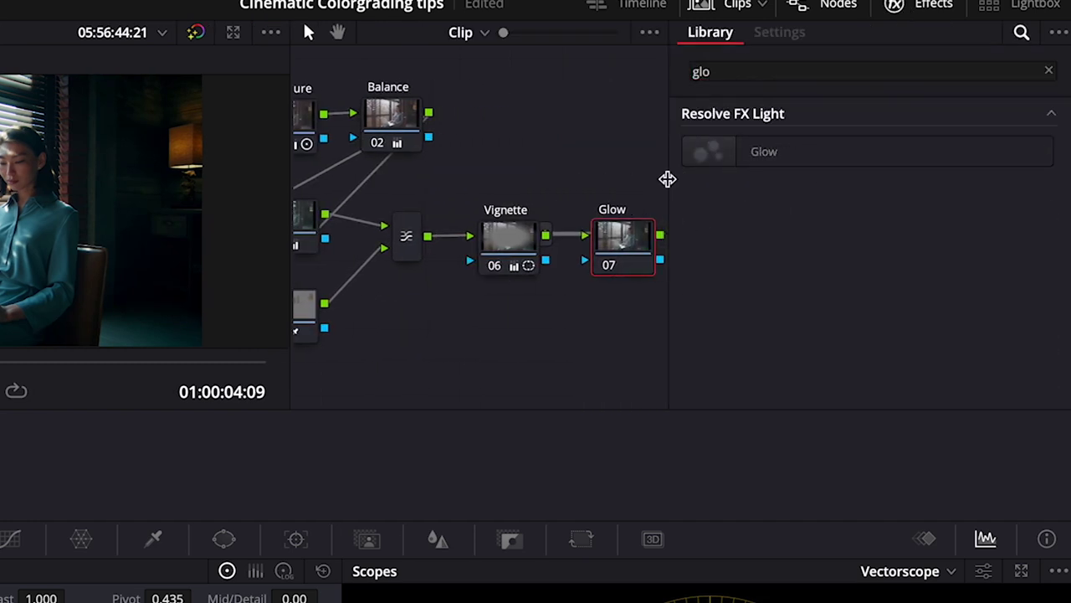
pyautogui.moveTo(778, 184); pyautogui.dragTo(619, 259)
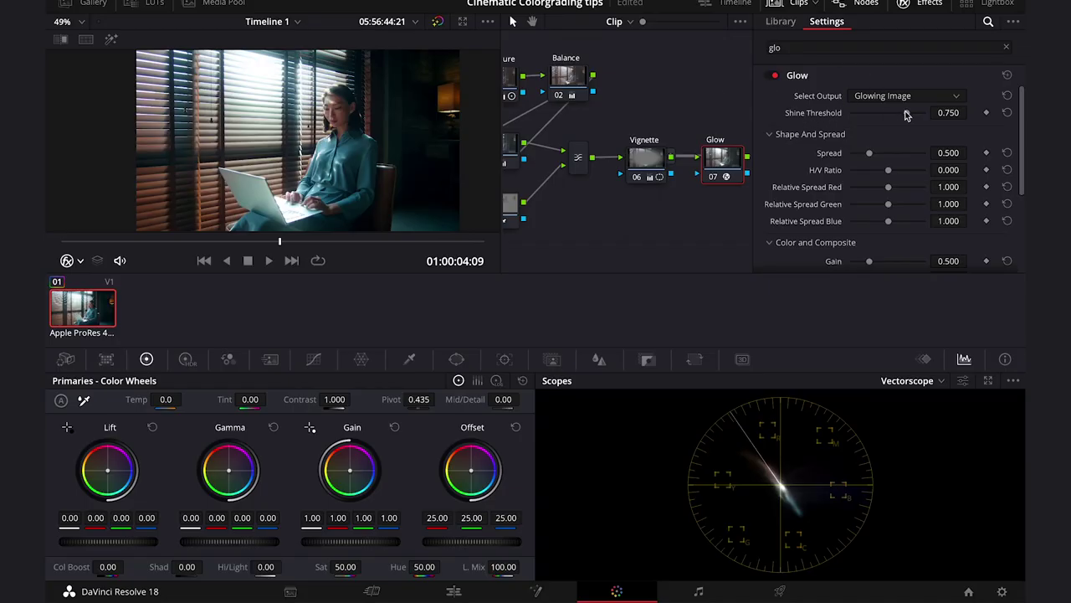
# - Set the Glow Shine Threshold to 0.844 and Spread to 1.028
pyautogui.moveTo(906, 114)
pyautogui.mouseDown()
pyautogui.moveTo(888, 115)
pyautogui.moveTo(936, 117)
pyautogui.moveTo(913, 114)
pyautogui.mouseUp()
pyautogui.moveTo(868, 153); pyautogui.dragTo(889, 159)
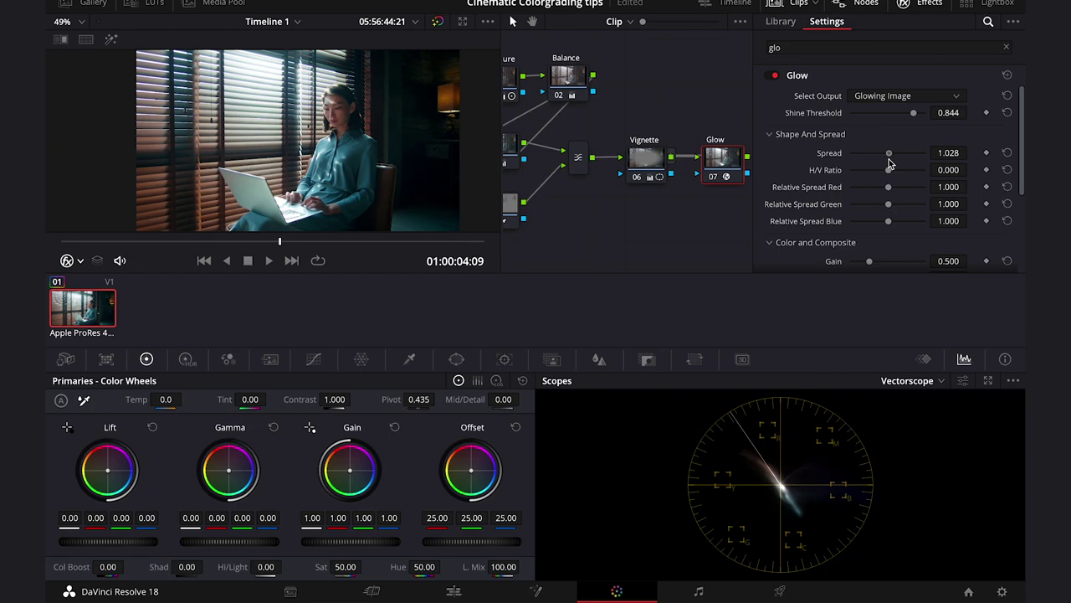
pyautogui.moveTo(913, 112); pyautogui.dragTo(909, 112)
# - Review the teal-graded window clip in the enhanced viewer and toggle the grade off for a before/after comparison
pyautogui.hotkey('alt', 'f')
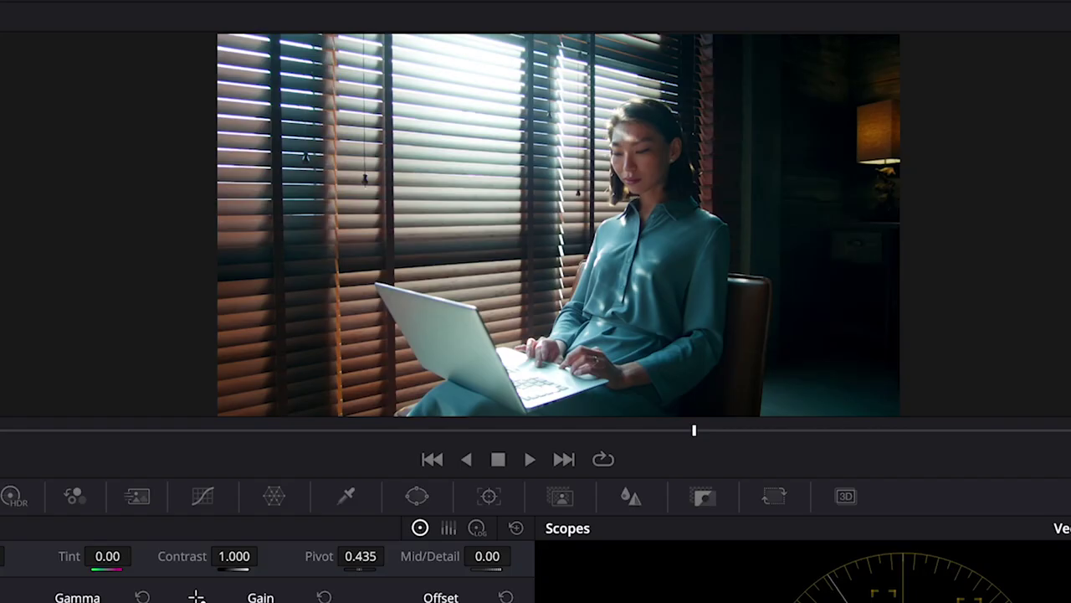
pyautogui.hotkey('ctrl', 'd')
pyautogui.hotkey('ctrl', 'd')
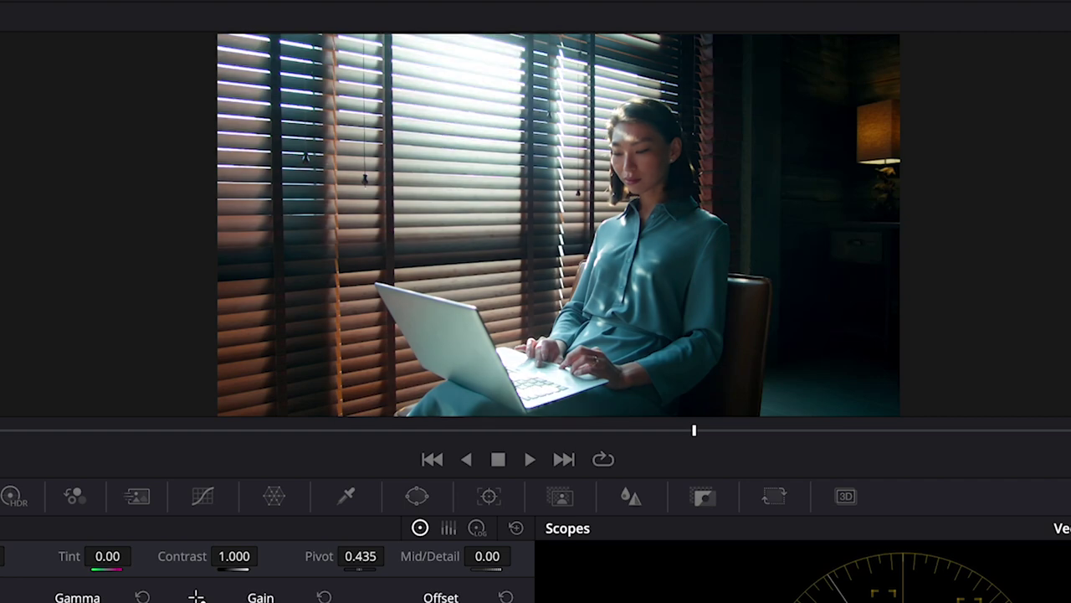